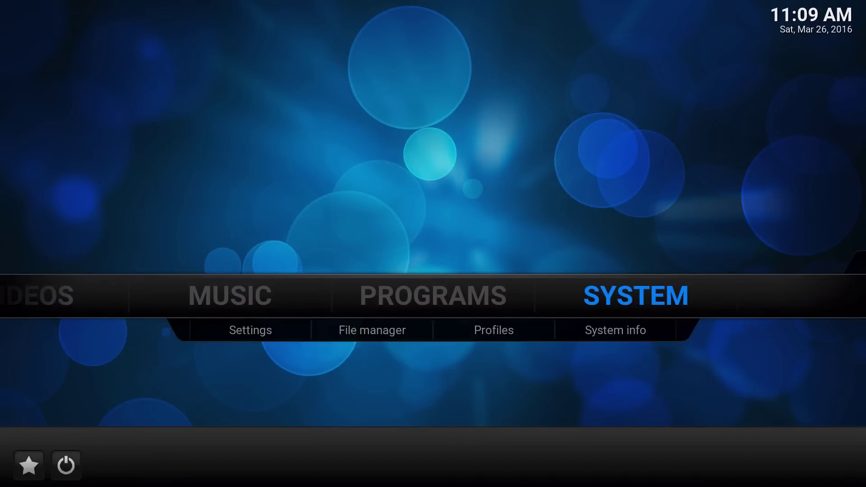
# - Move the home menu to the SYSTEM section and highlight its Settings entry
pyautogui.press('Left')
pyautogui.press('Left')
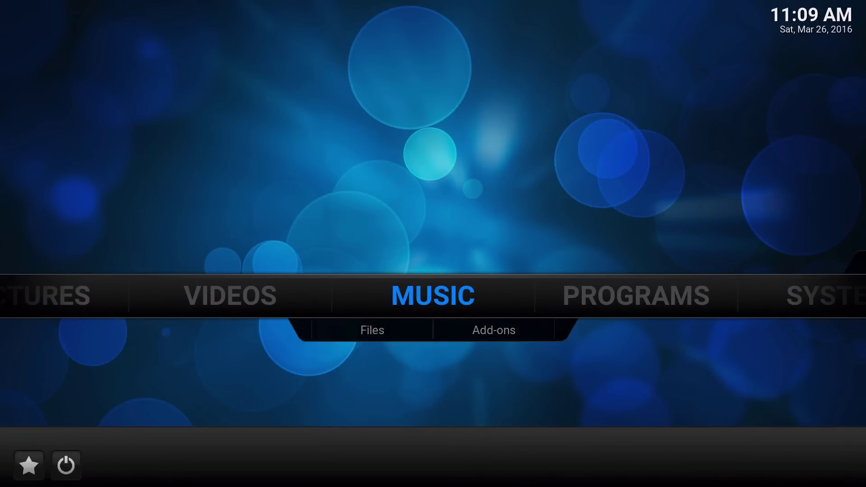
pyautogui.press('Left')
pyautogui.press('Right')
pyautogui.press('Right')
pyautogui.press('Right')
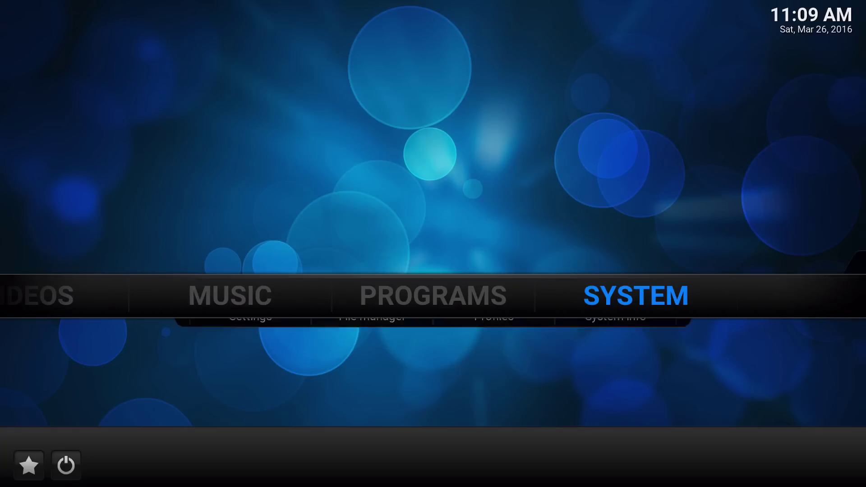
pyautogui.press('Down')
pyautogui.press('Up')
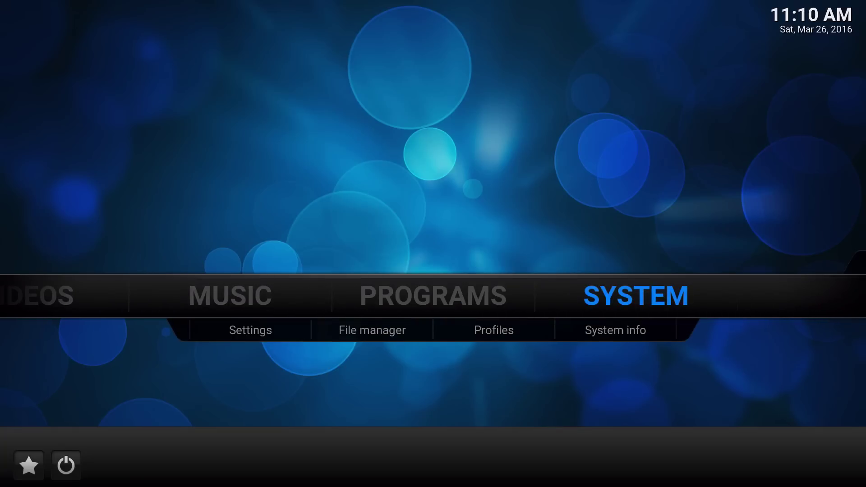
pyautogui.press('Down')
# - Open Settings > Appearance > Skin and highlight the Get more... option
pyautogui.press('Return')
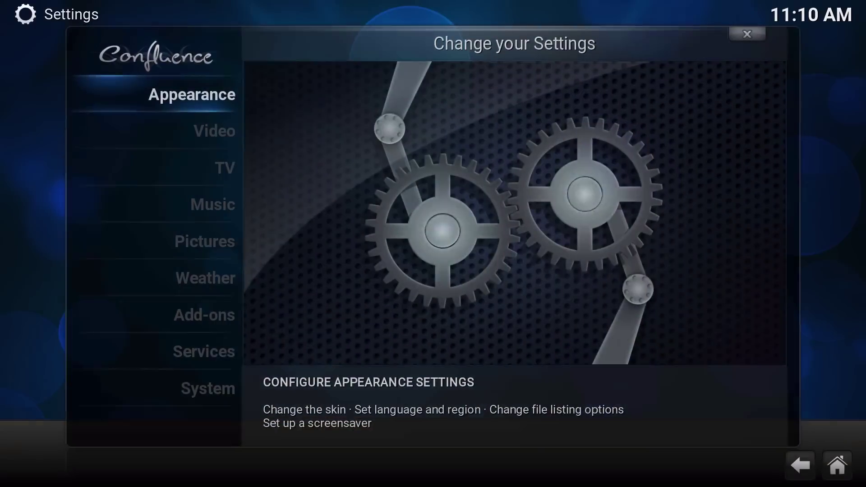
pyautogui.press('Return')
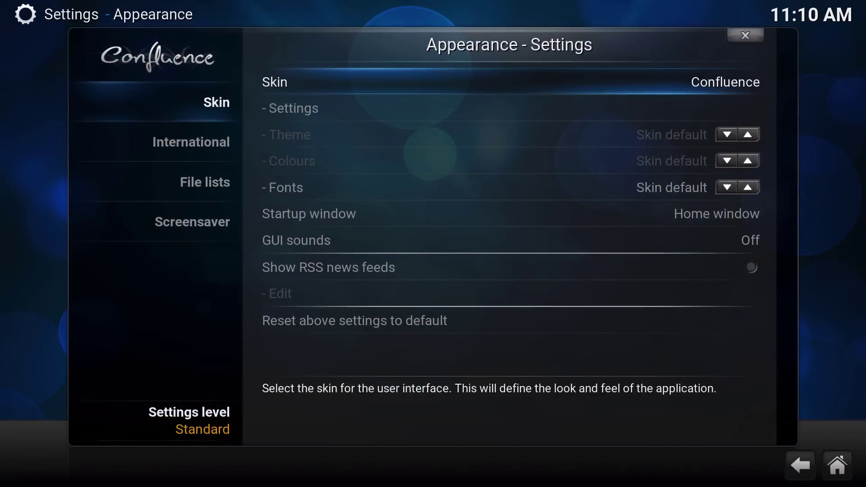
pyautogui.press('Return')
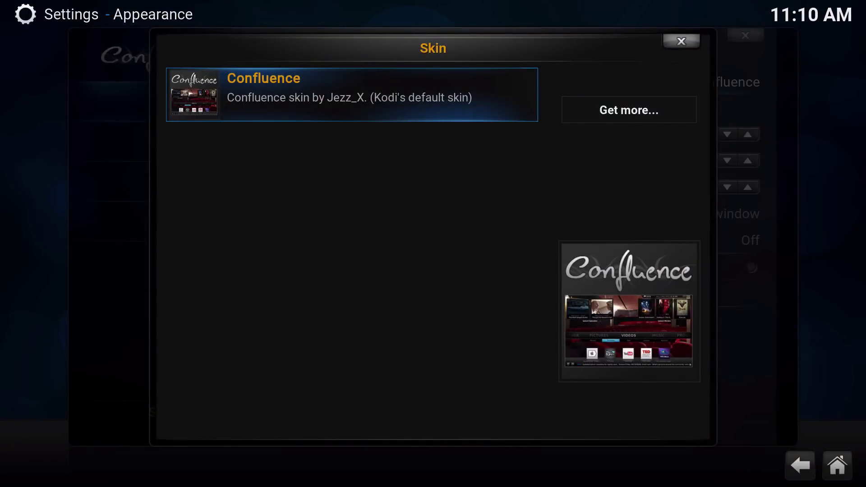
pyautogui.press('Right')
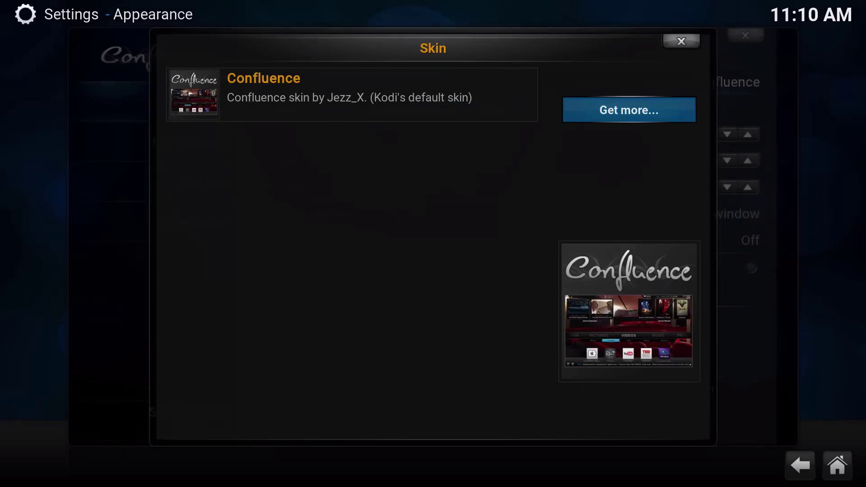
# - Browse the downloadable skins, comparing Aeon MQ 6 and Aeon Nox, and install Aeon MQ 6
pyautogui.press('Return')
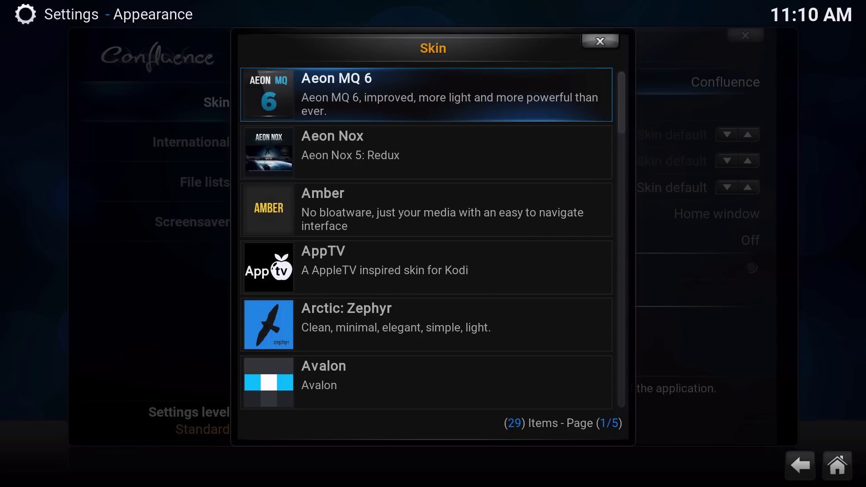
pyautogui.press('Down')
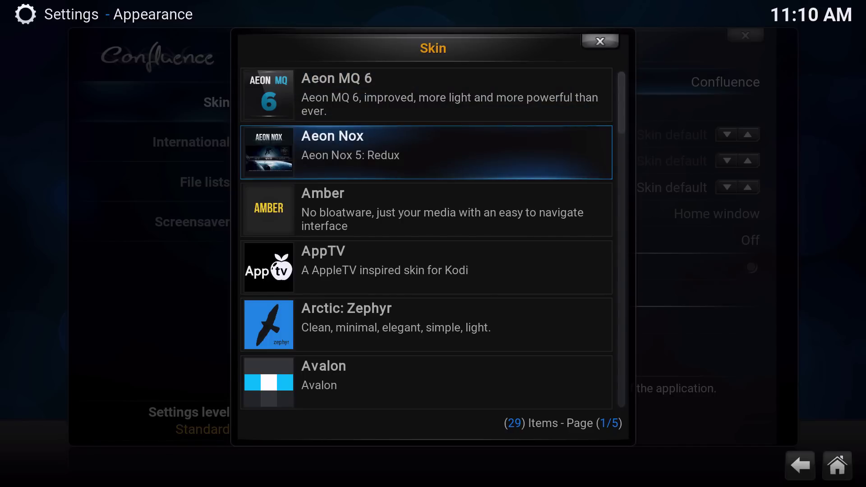
pyautogui.press('Up')
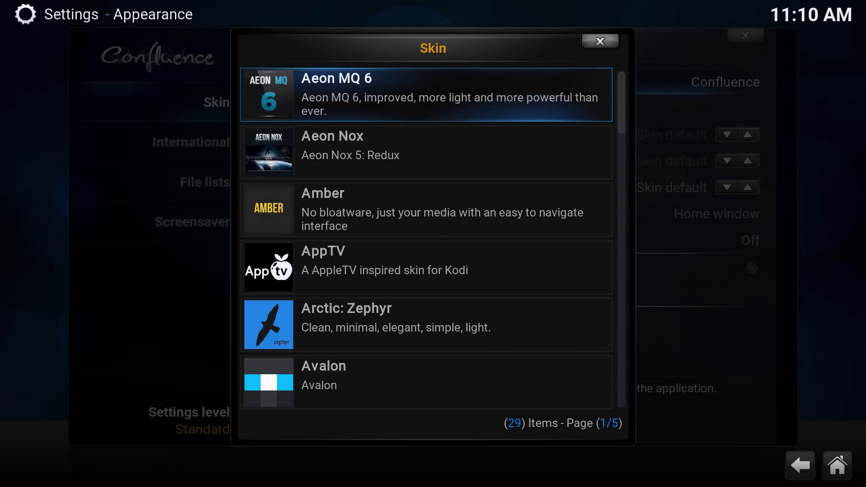
pyautogui.press('Down')
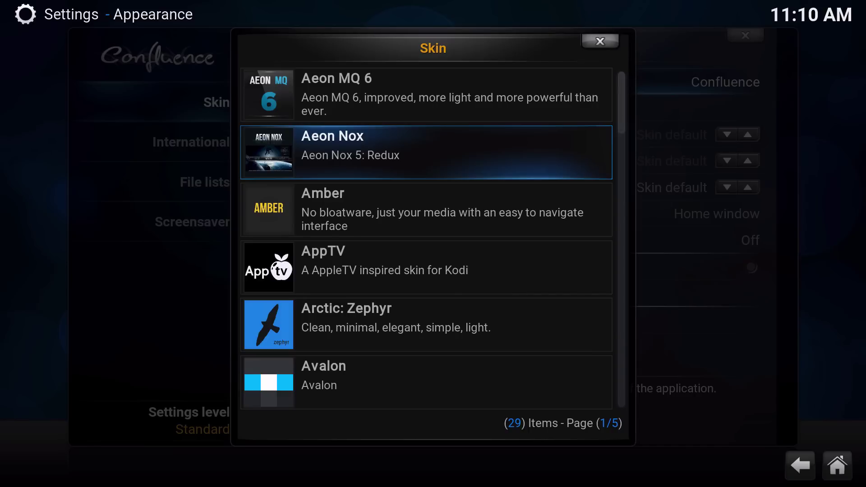
pyautogui.press('Up')
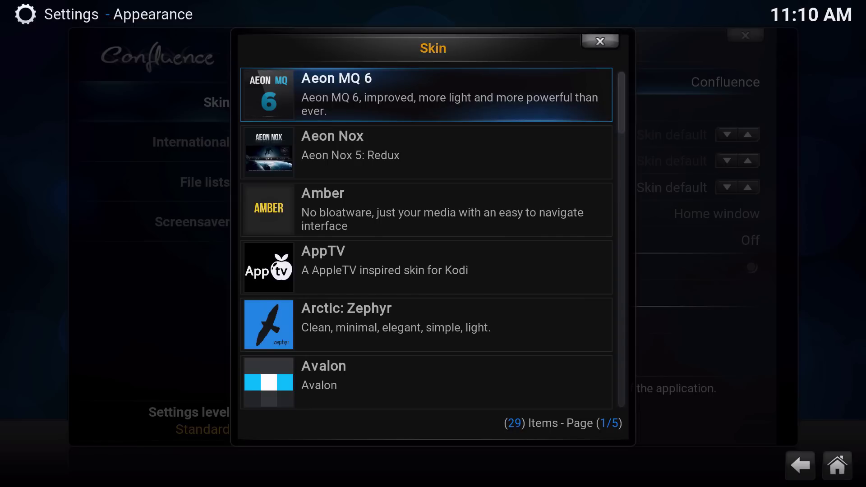
pyautogui.press('Down')
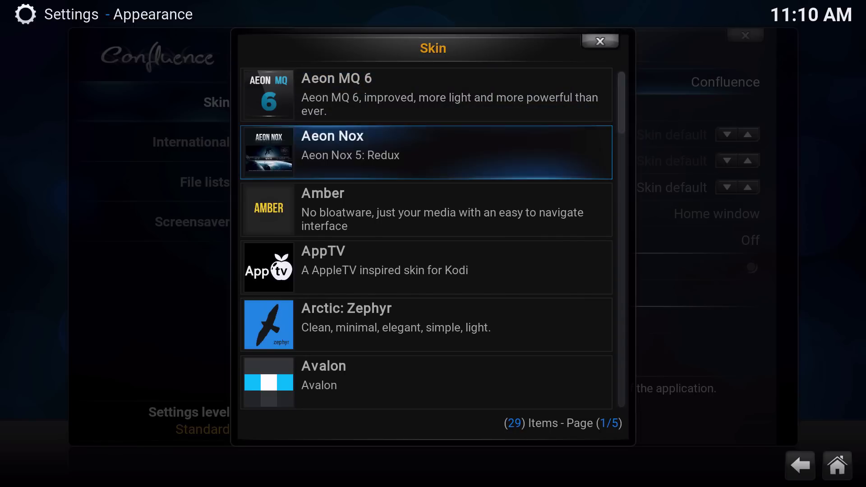
pyautogui.press('Up')
pyautogui.press('Return')
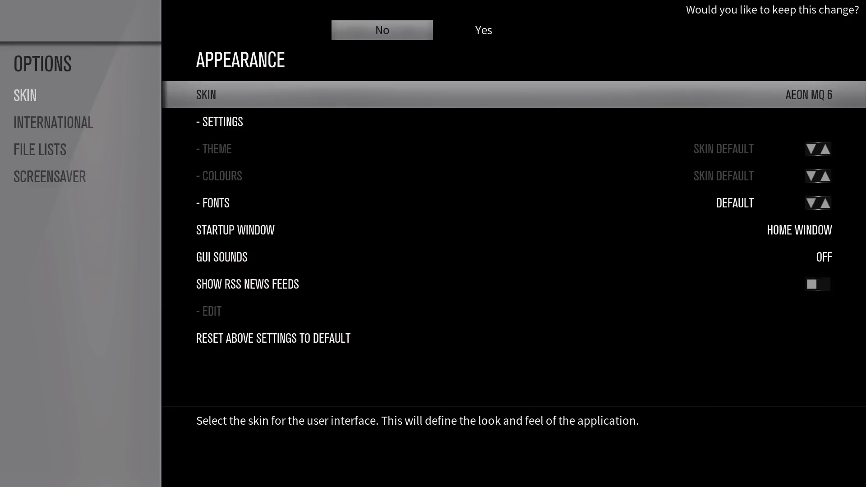
# - Answer Yes to keep the Aeon MQ 6 skin change
pyautogui.press('Right')
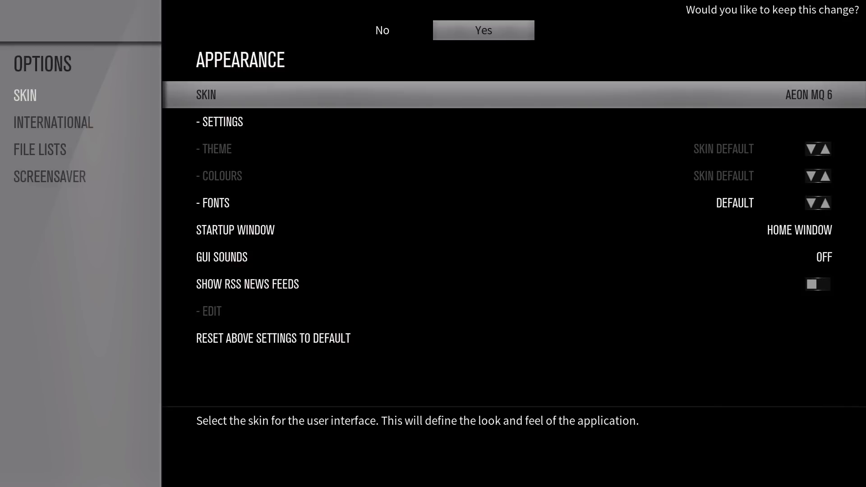
pyautogui.press('Return')
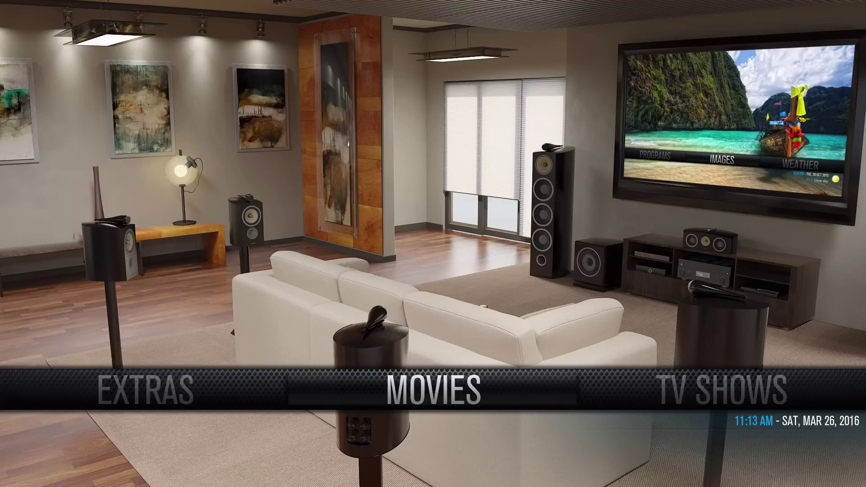
# - Scroll the Aeon MQ 6 main menu from Movies past Images and Weather to SETTINGS
pyautogui.press('Left')
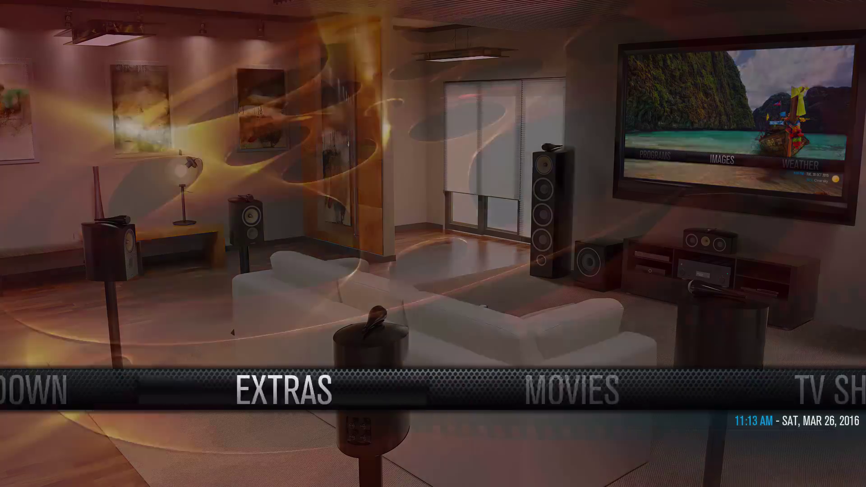
pyautogui.press('Right')
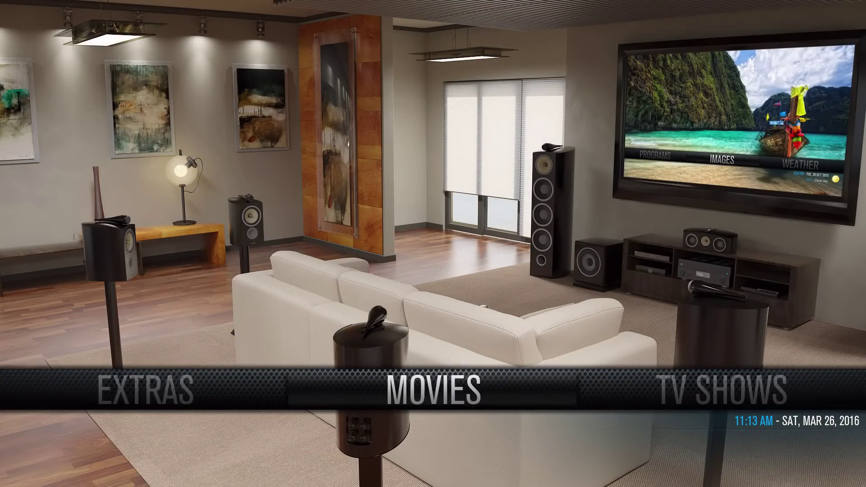
pyautogui.press('Right')
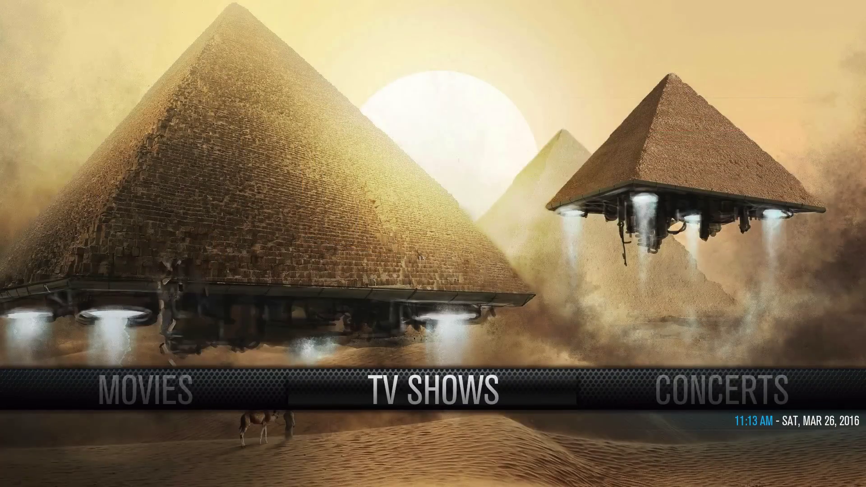
pyautogui.press('Right')
pyautogui.press('Right')
pyautogui.press('Right')
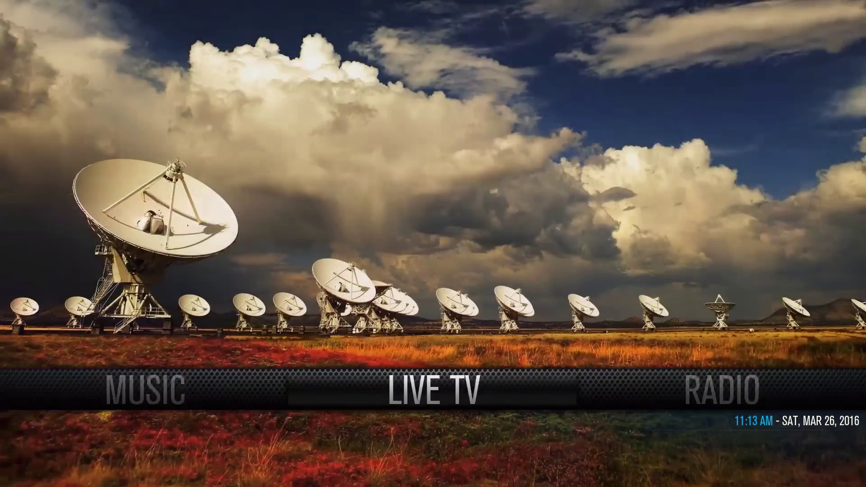
pyautogui.press('Right')
pyautogui.press('Right')
pyautogui.press('Right')
pyautogui.press('Right')
pyautogui.press('Right')
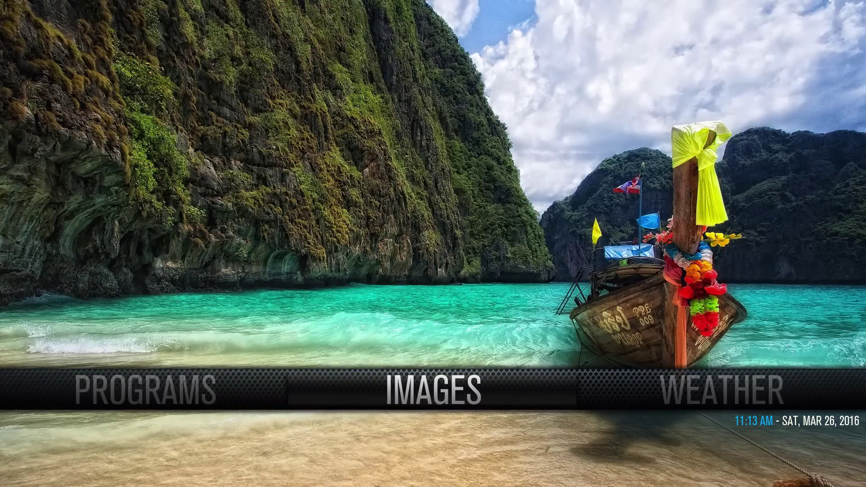
pyautogui.press('Right')
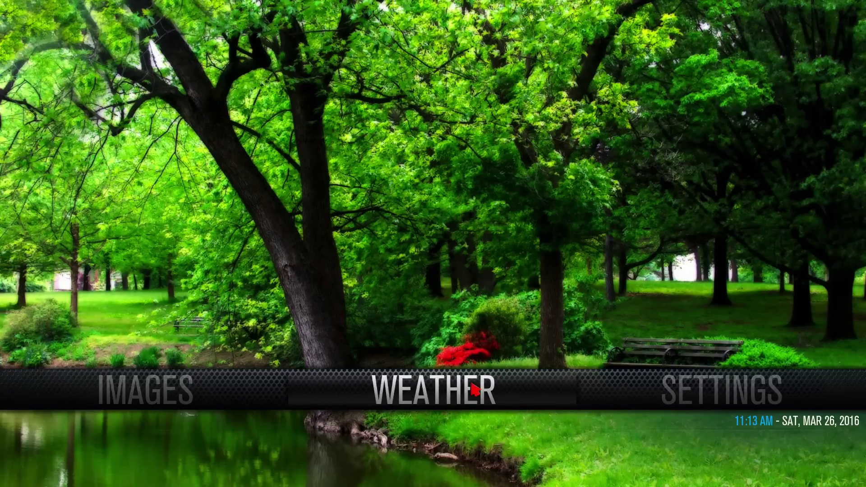
pyautogui.press('Right')
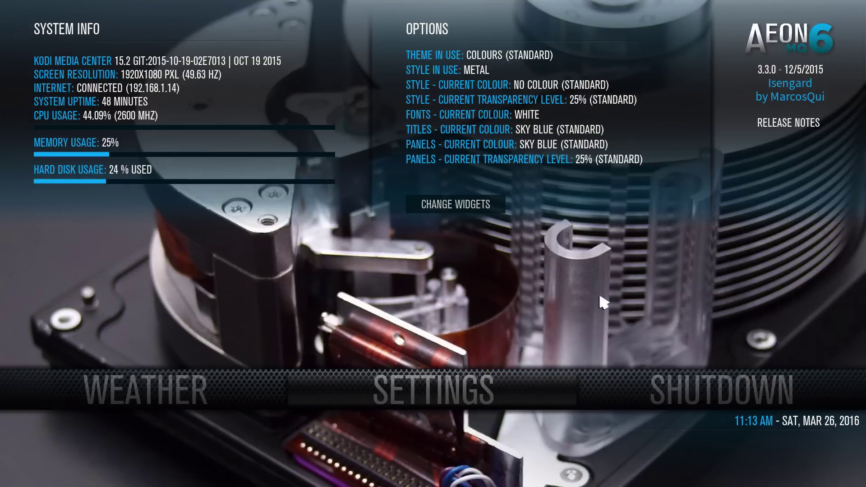
# - Briefly open the Settings submenu, close it, and refocus Settings in the main menu
pyautogui.press('Down')
pyautogui.press('Down')
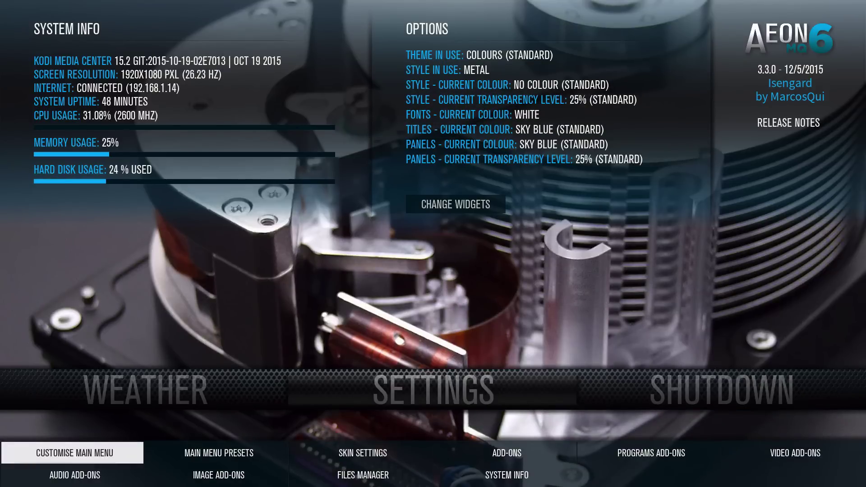
pyautogui.press('Up')
pyautogui.press('Left')
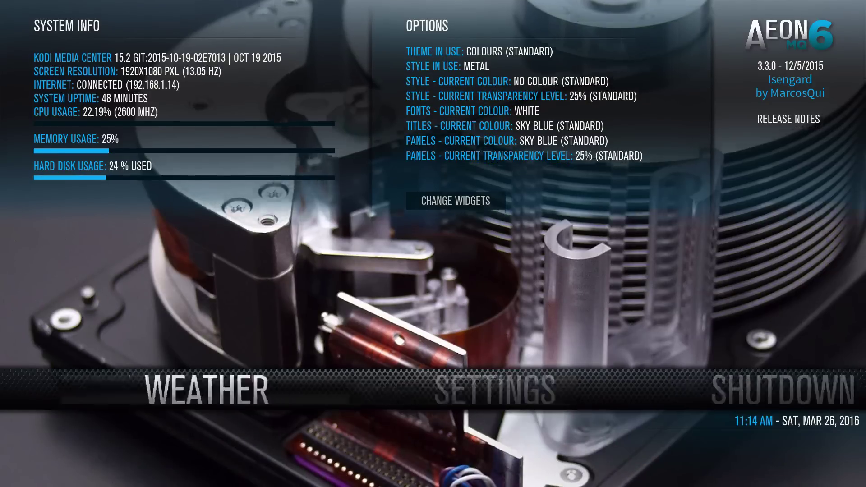
pyautogui.press('Right')
# - Browse the Settings submenu entries, including skin settings, add-ons and main menu presets, then close it
pyautogui.press('Down')
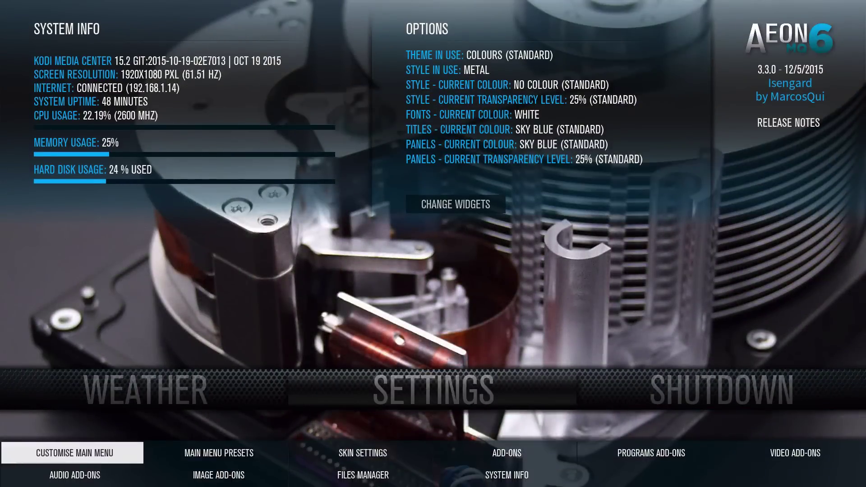
pyautogui.press('Up')
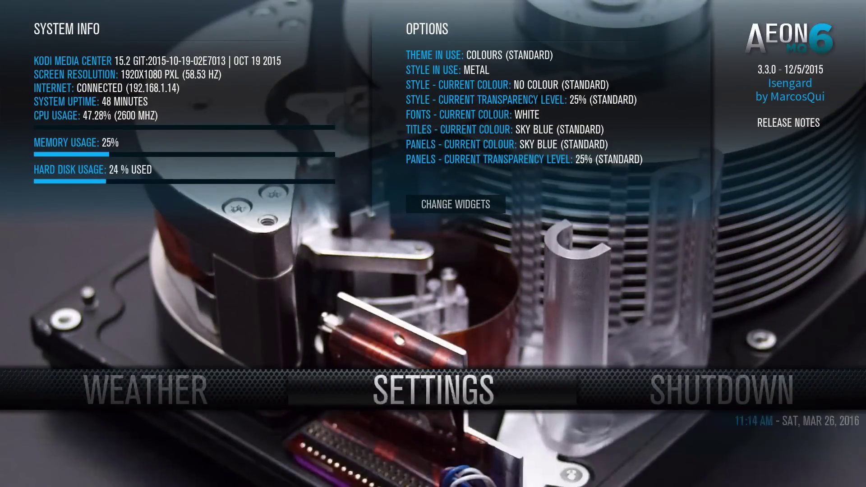
pyautogui.press('Down')
pyautogui.press('Right')
pyautogui.press('Right')
pyautogui.press('Right')
pyautogui.press('Right')
pyautogui.press('Left')
pyautogui.press('Left')
pyautogui.press('Left')
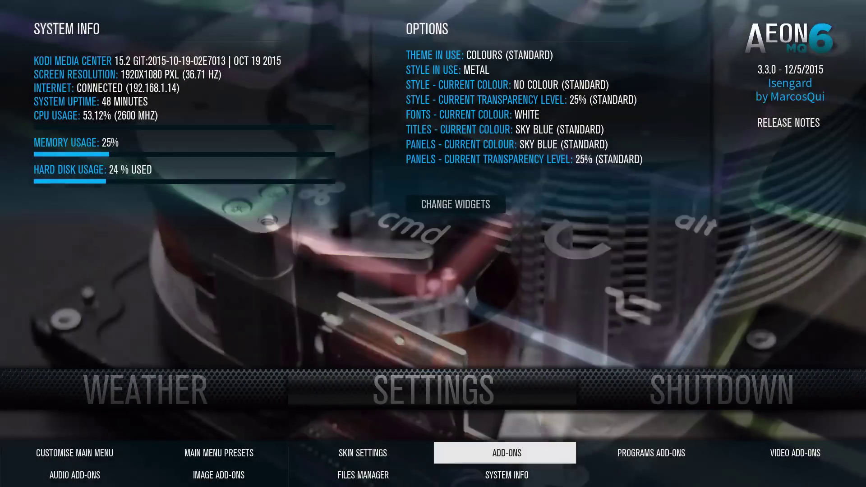
pyautogui.press('Down')
pyautogui.press('Left')
pyautogui.press('Right')
pyautogui.press('Right')
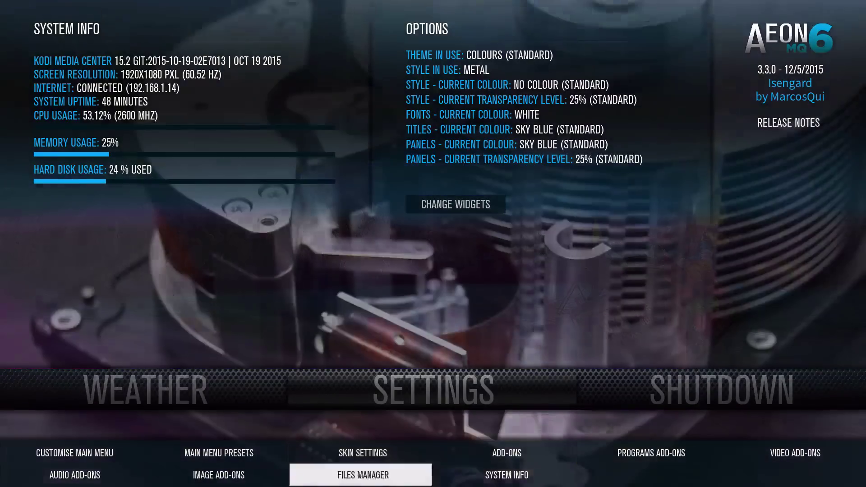
pyautogui.press('Left')
pyautogui.press('Left')
pyautogui.press('Up')
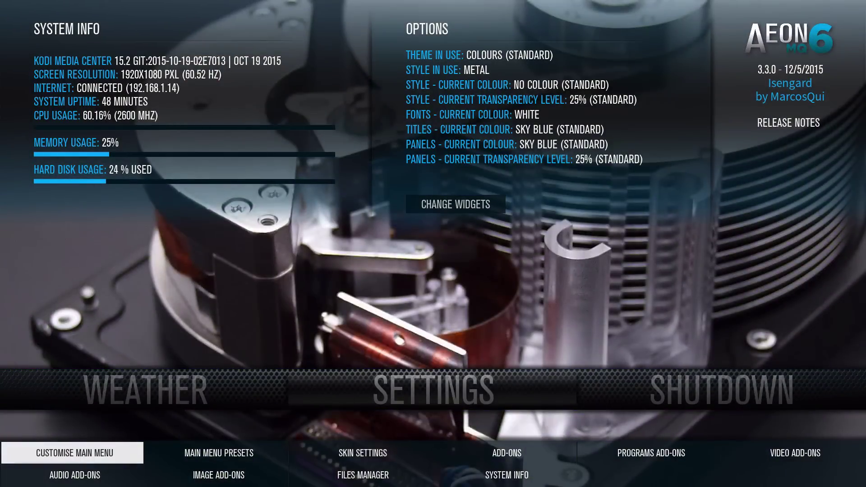
pyautogui.press('Right')
pyautogui.press('Right')
pyautogui.press('Right')
pyautogui.press('Up')
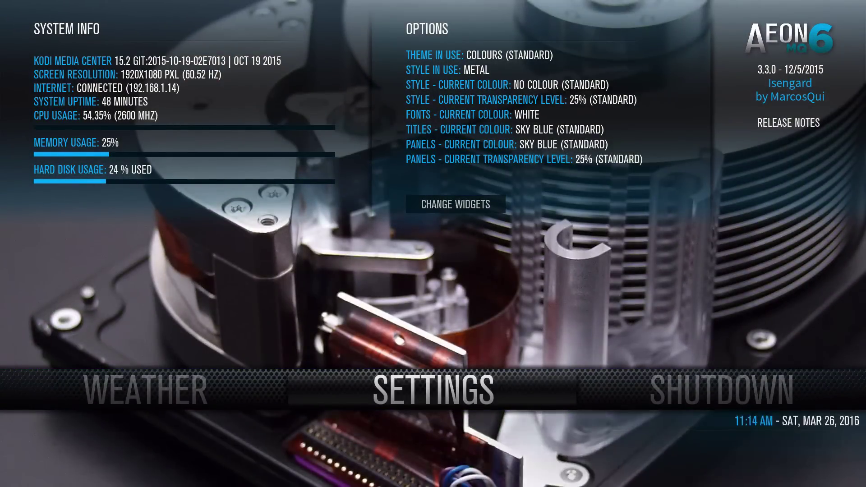
pyautogui.press('Return')
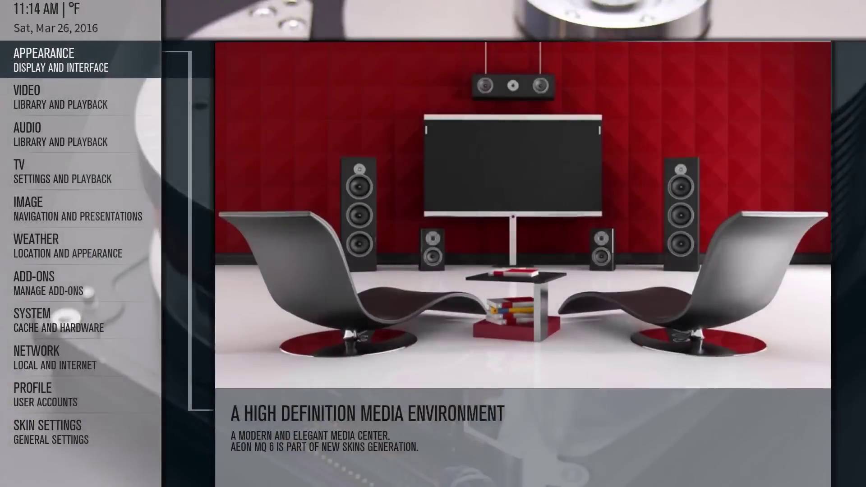
pyautogui.press('Up')
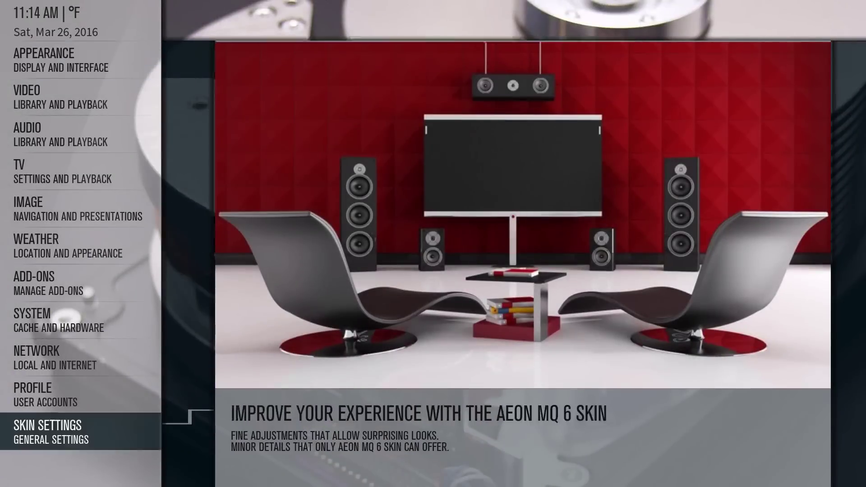
pyautogui.press('Down')
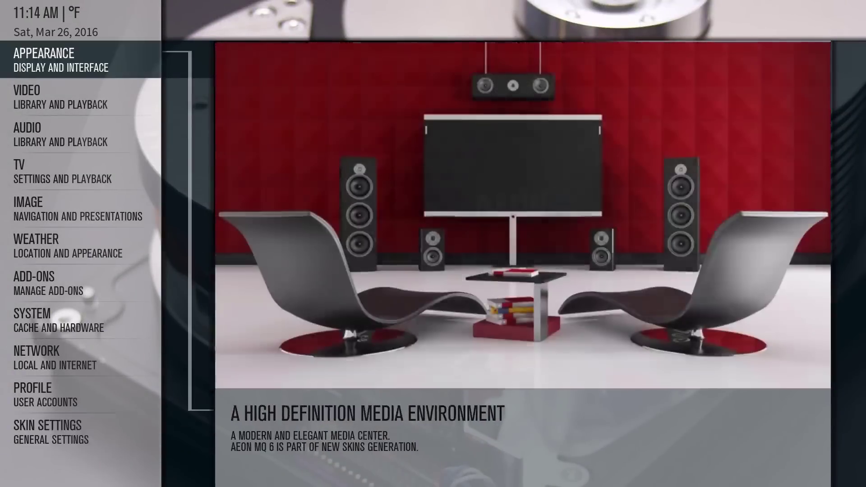
pyautogui.press('Return')
pyautogui.press('Right')
pyautogui.press('Down')
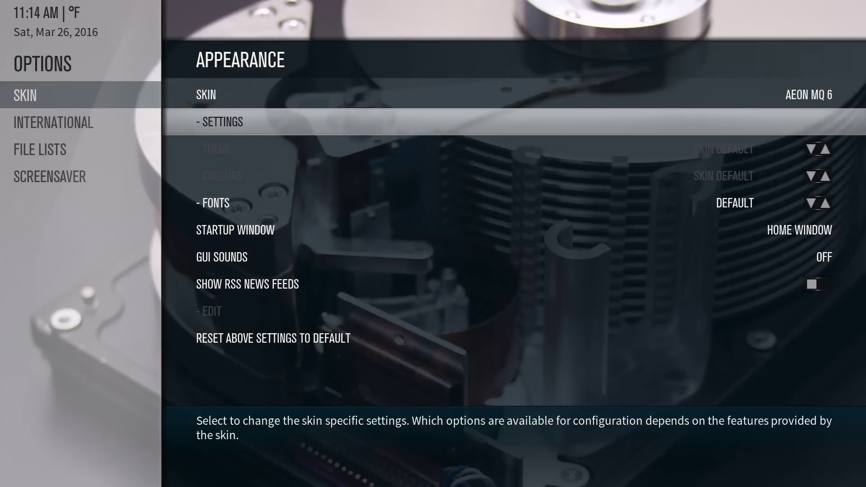
pyautogui.press('Return')
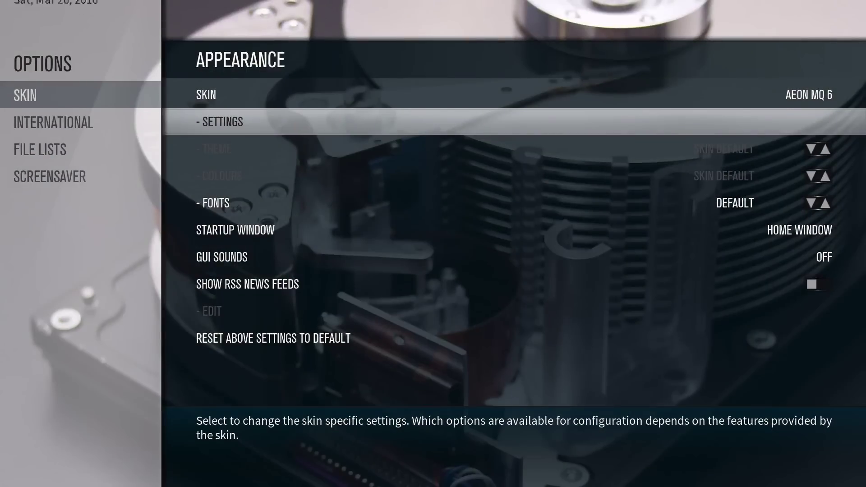
pyautogui.press('Return')
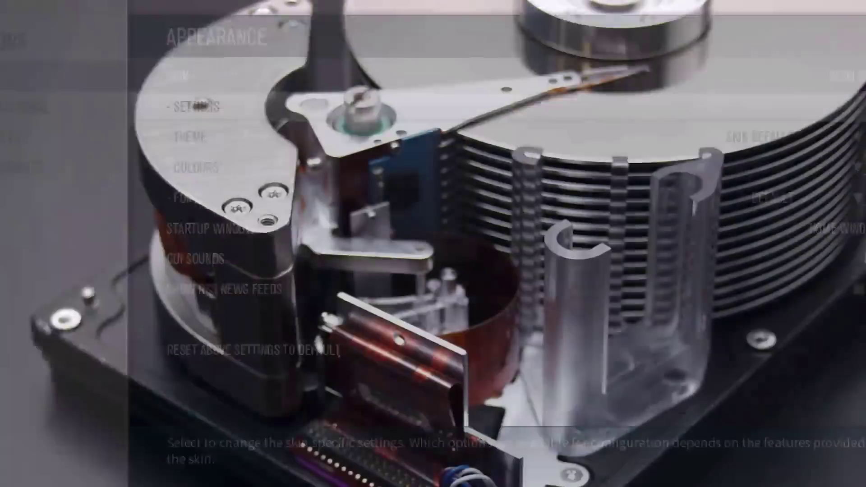
pyautogui.press('Return')
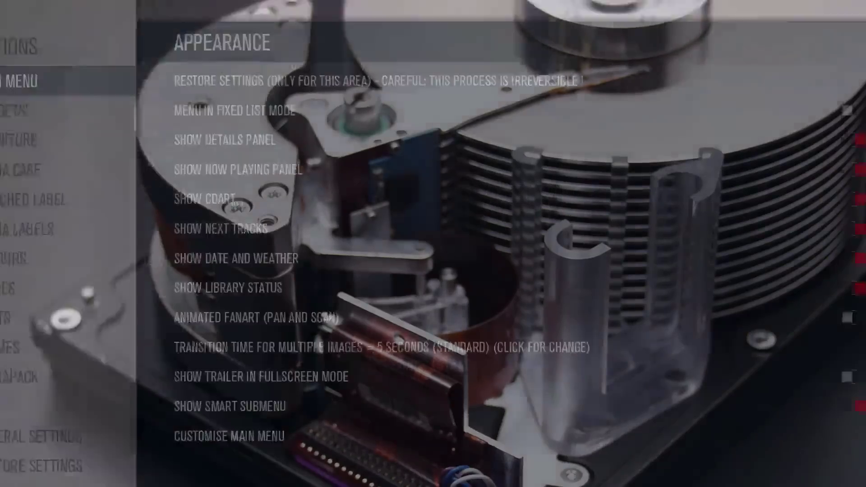
pyautogui.press('Escape')
pyautogui.press('Escape')
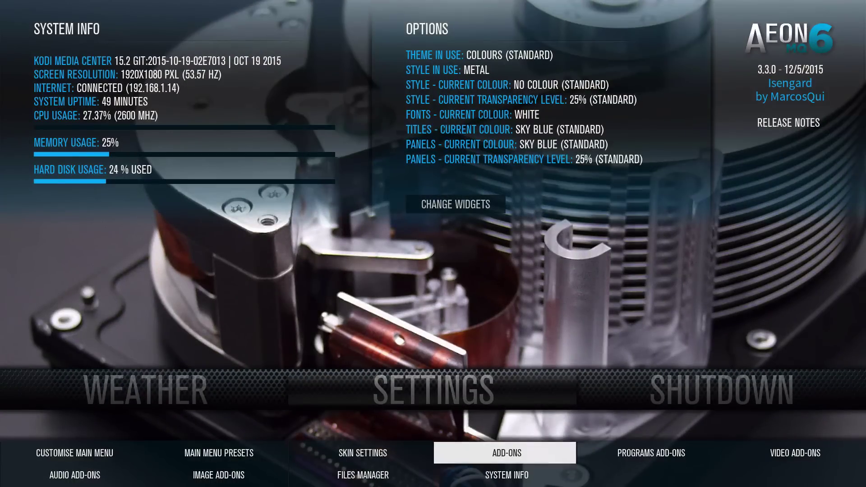
# - Open Skin Settings from the Settings submenu and switch to the Extrapack page
pyautogui.press('Left')
pyautogui.press('Left')
pyautogui.press('Left')
pyautogui.press('Right')
pyautogui.press('Right')
pyautogui.press('Return')
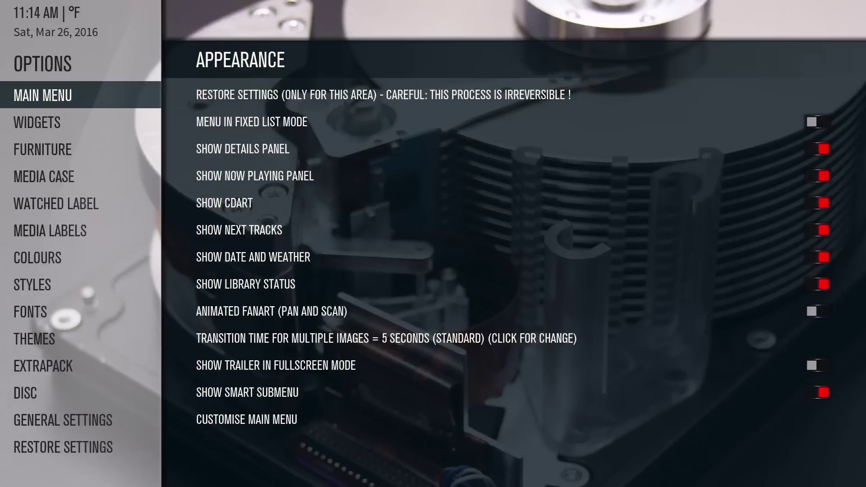
pyautogui.press('Up')
pyautogui.press('Up')
pyautogui.press('Up')
pyautogui.press('Up')
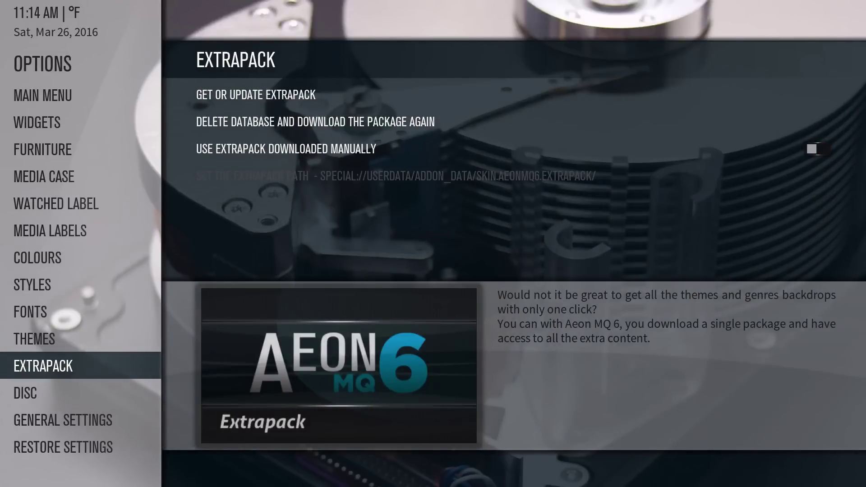
pyautogui.press('Up')
pyautogui.press('Right')
pyautogui.press('Down')
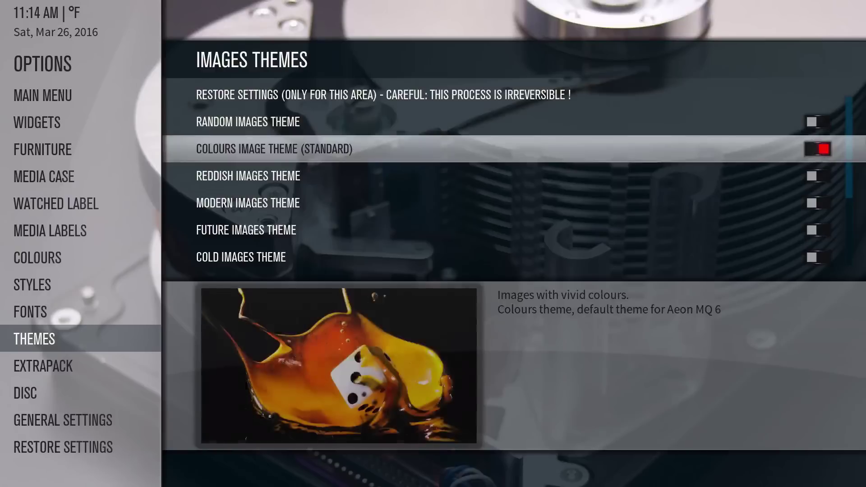
pyautogui.press('Down')
pyautogui.press('Down')
pyautogui.press('Up')
pyautogui.press('Up')
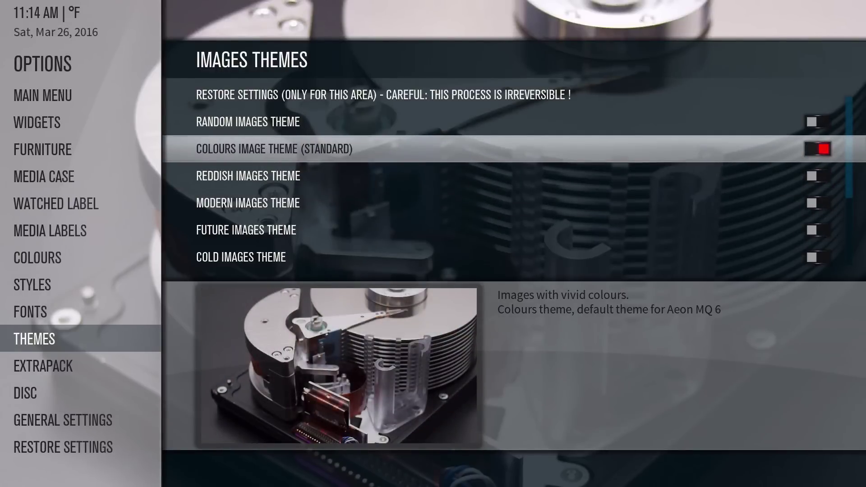
pyautogui.press('Down')
pyautogui.press('Down')
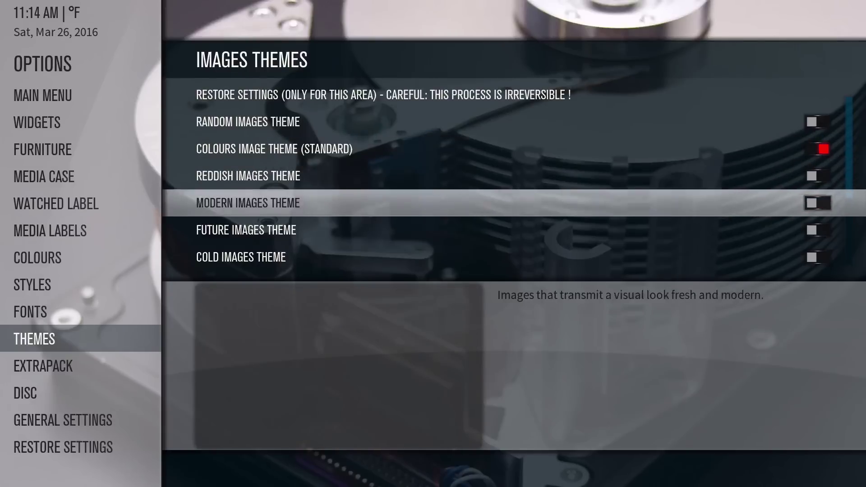
pyautogui.press('Down')
pyautogui.press('Down')
pyautogui.press('Down')
pyautogui.press('Down')
pyautogui.press('Down')
pyautogui.press('Up')
pyautogui.press('Up')
pyautogui.press('Up')
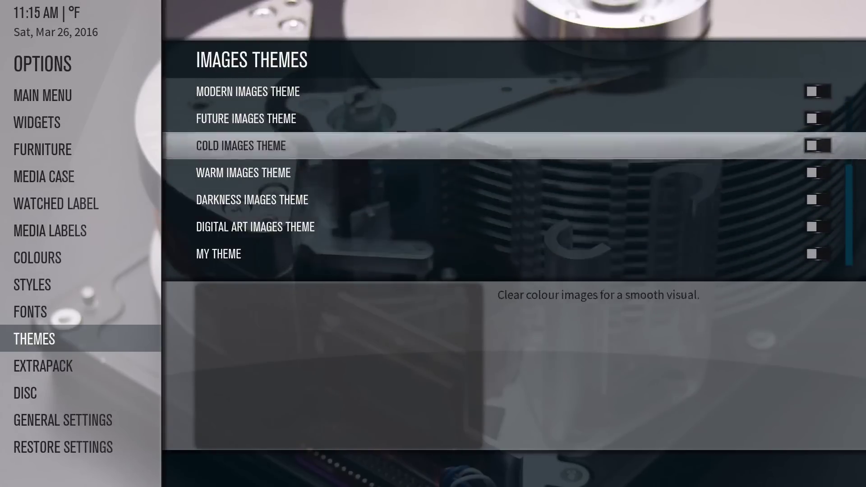
pyautogui.press('Down')
pyautogui.press('Down')
pyautogui.press('Down')
pyautogui.press('Up')
pyautogui.press('Up')
pyautogui.press('Up')
pyautogui.press('Up')
pyautogui.press('Up')
pyautogui.press('Up')
pyautogui.press('Up')
pyautogui.press('Up')
pyautogui.press('Up')
pyautogui.press('Up')
pyautogui.press('Up')
pyautogui.press('Up')
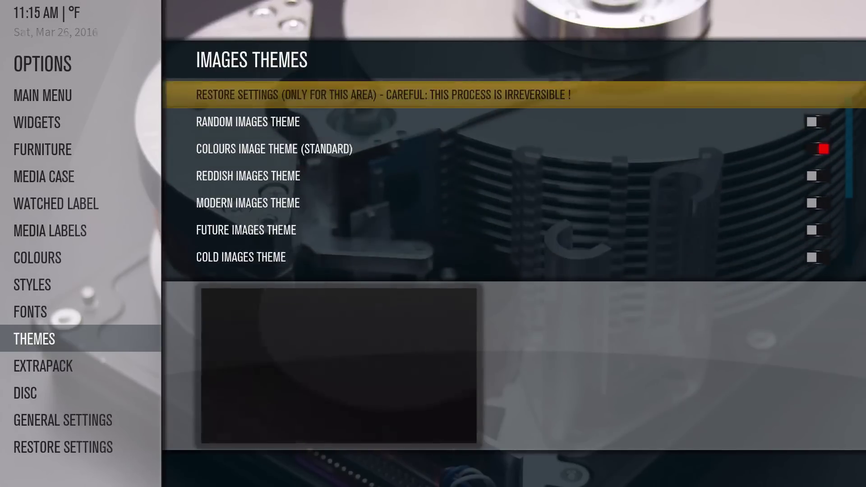
pyautogui.press('Up')
pyautogui.press('Up')
pyautogui.press('Up')
pyautogui.press('Left')
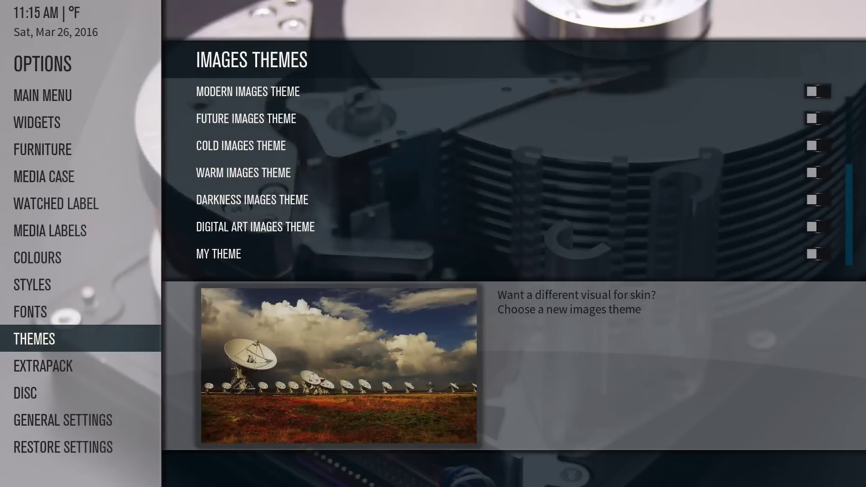
pyautogui.press('Down')
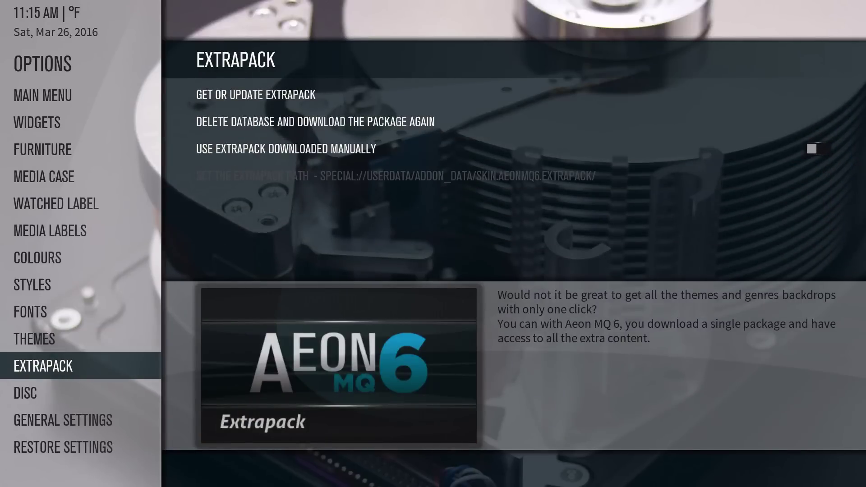